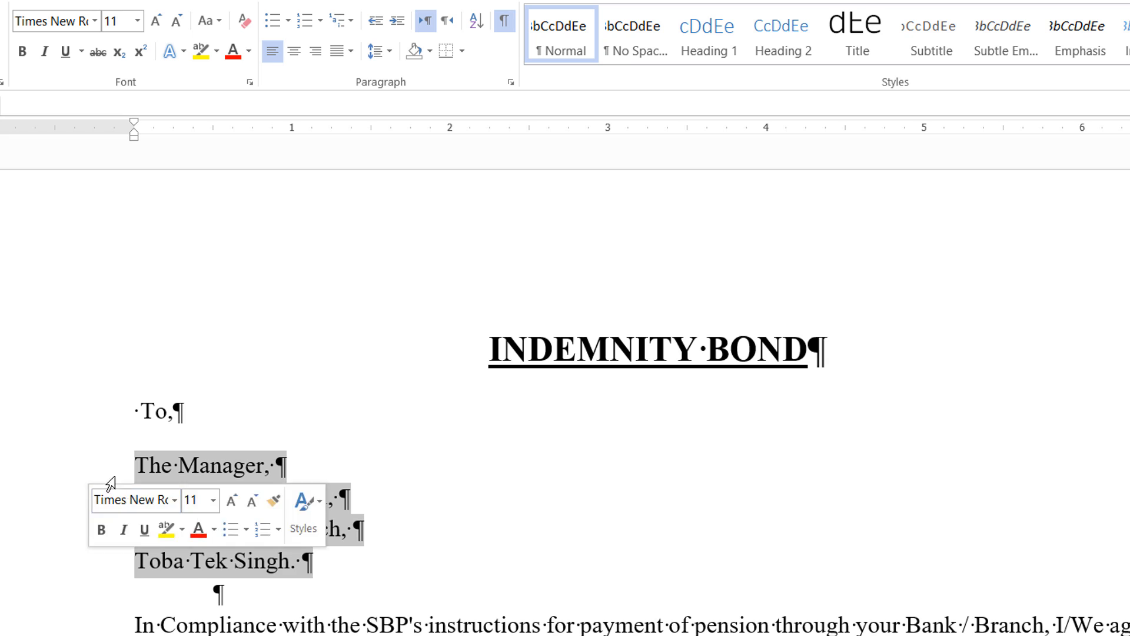
Indent the four recipient address lines beneath "To," by 0.5 inch.
{"action": "left_click", "coordinate": [94, 471]}
{"action": "left_click", "coordinate": [133, 469]}
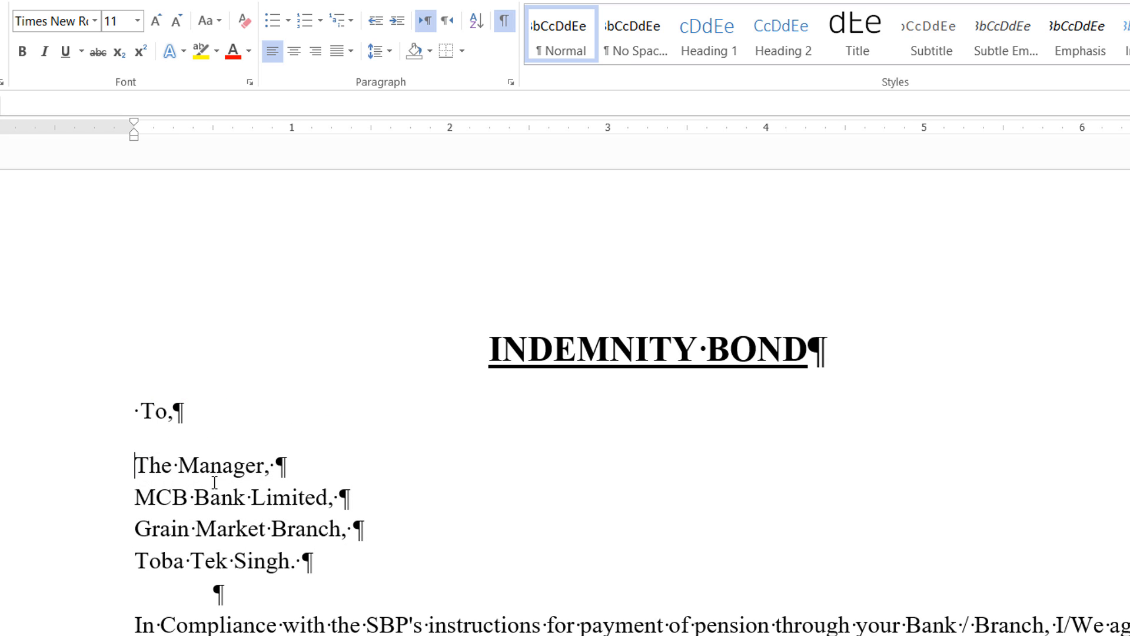
{"action": "left_click", "coordinate": [105, 469]}
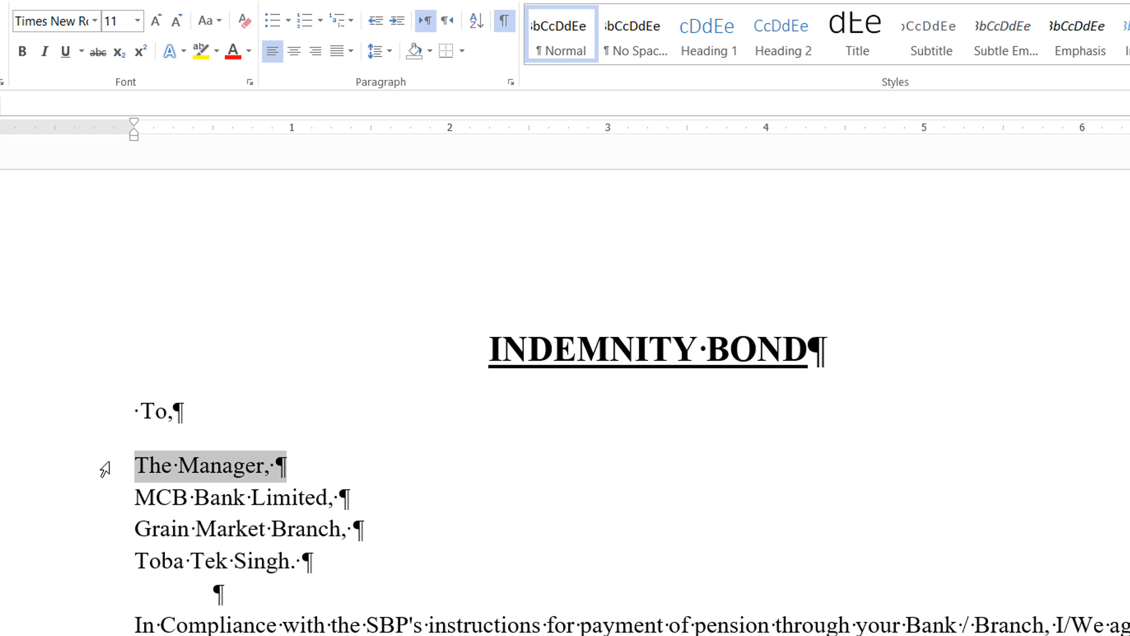
{"action": "left_click_drag", "start_coordinate": [105, 469], "coordinate": [119, 576]}
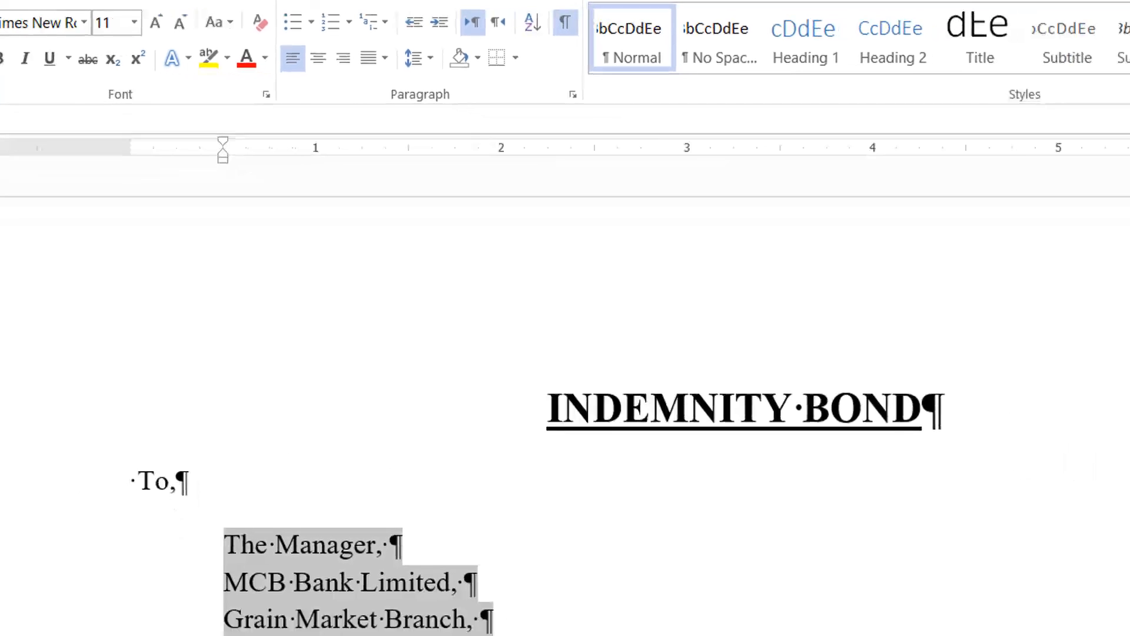
Clear the formatting of the body paragraphs below the address, leaving them left-aligned with left-to-right text direction.
{"action": "left_click_drag", "start_coordinate": [24, 369], "coordinate": [33, 633]}
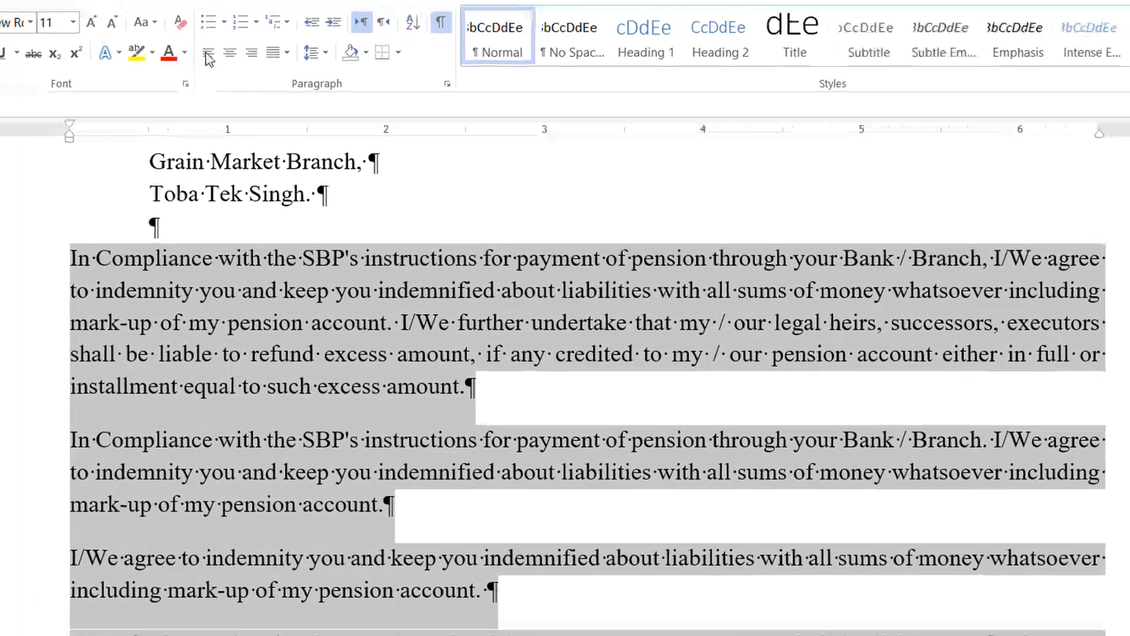
{"action": "left_click", "coordinate": [198, 43]}
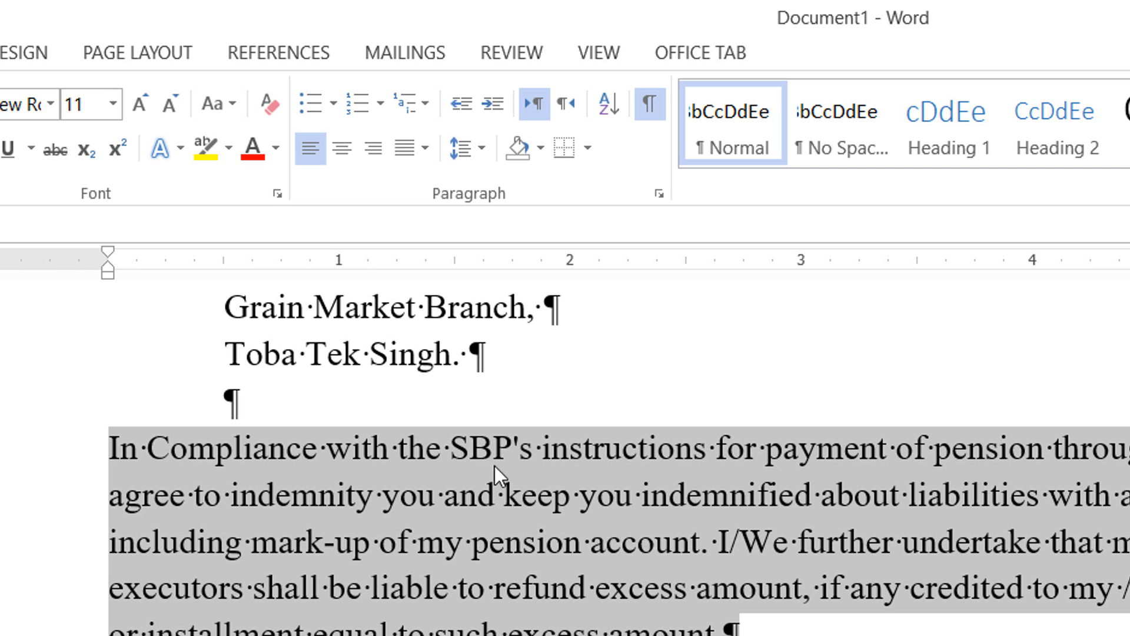
{"action": "left_click", "coordinate": [268, 104]}
{"action": "left_click", "coordinate": [311, 149]}
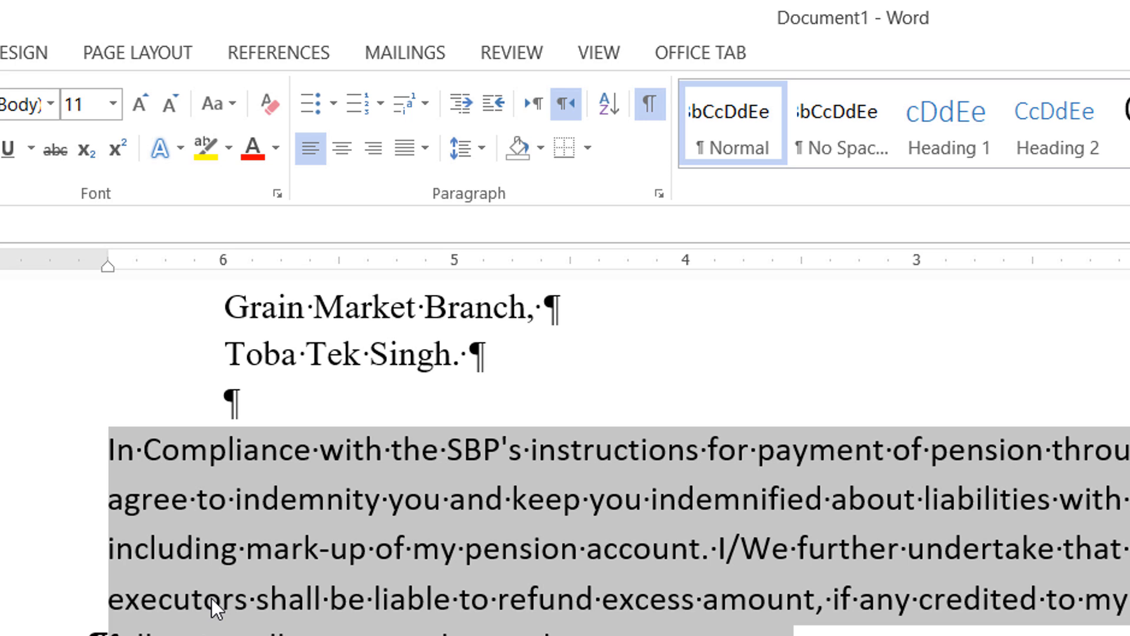
{"action": "key", "text": "ctrl+shift"}
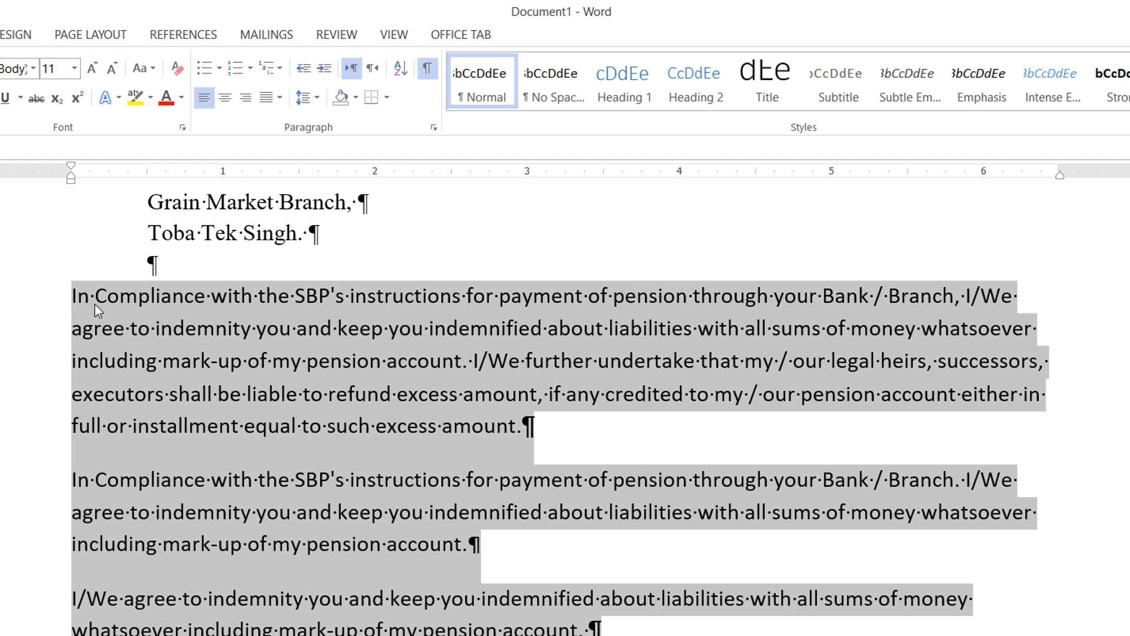
Check the font of the address lines and set the body paragraphs to Times New Roman.
{"action": "scroll", "coordinate": [95, 305], "scroll_direction": "up", "scroll_amount": 3}
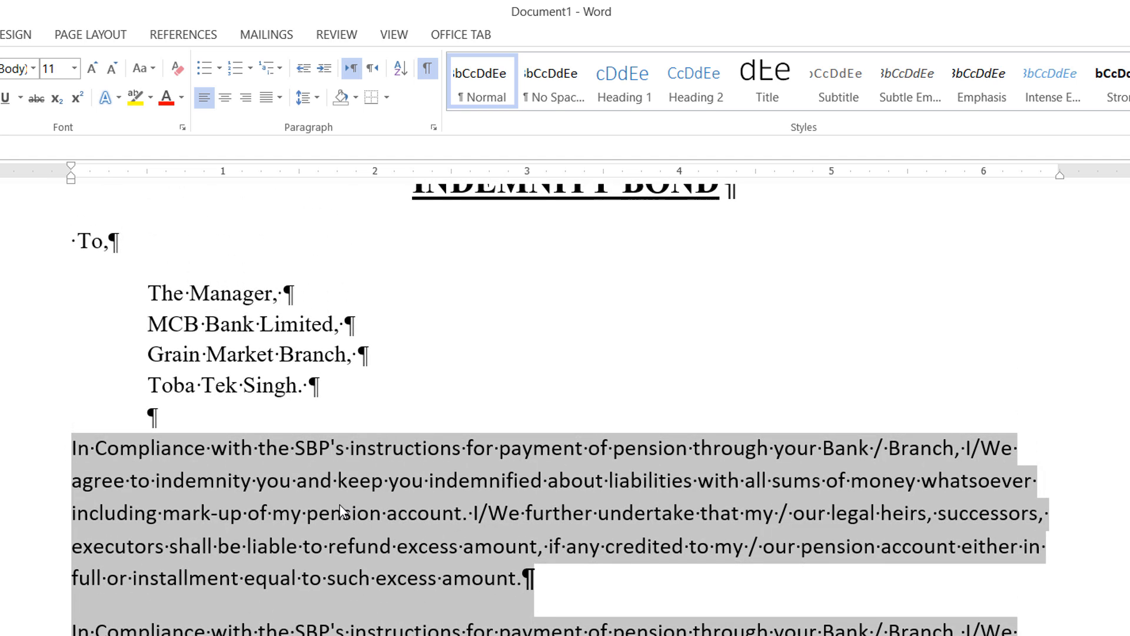
{"action": "left_click_drag", "start_coordinate": [147, 326], "coordinate": [305, 324]}
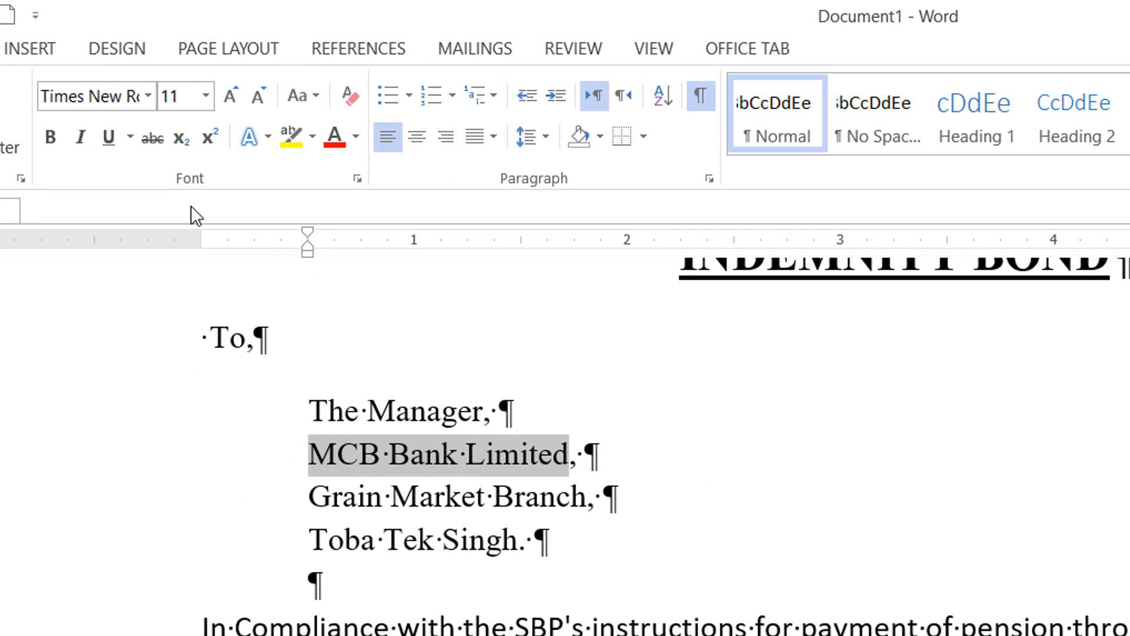
{"action": "left_click_drag", "start_coordinate": [113, 442], "coordinate": [127, 635]}
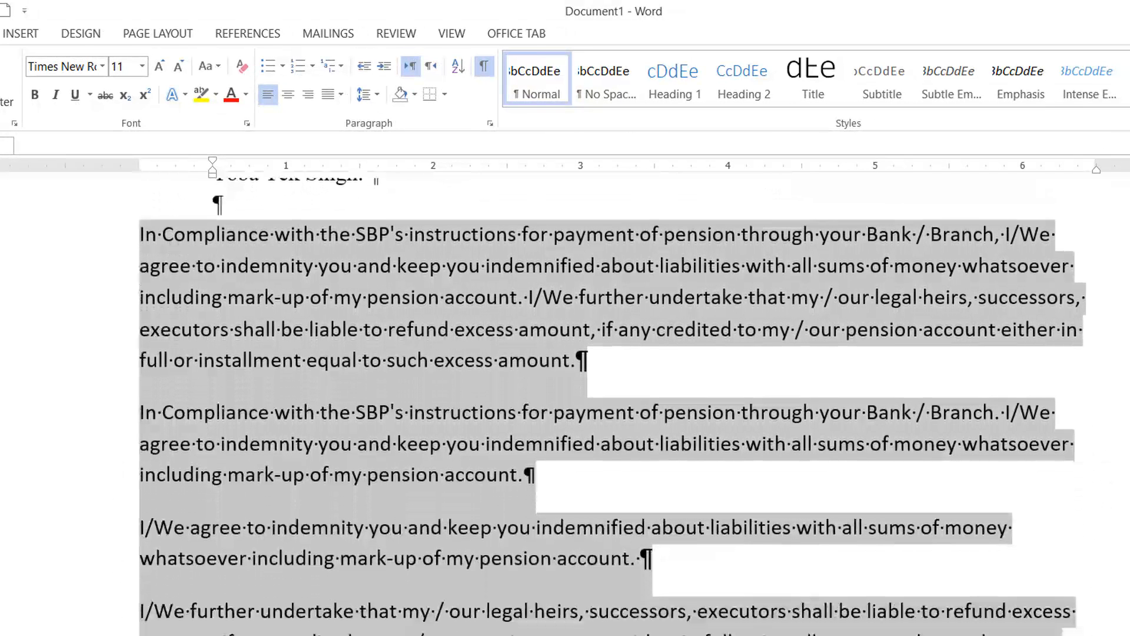
{"action": "scroll", "coordinate": [286, 465], "scroll_direction": "up", "scroll_amount": 3}
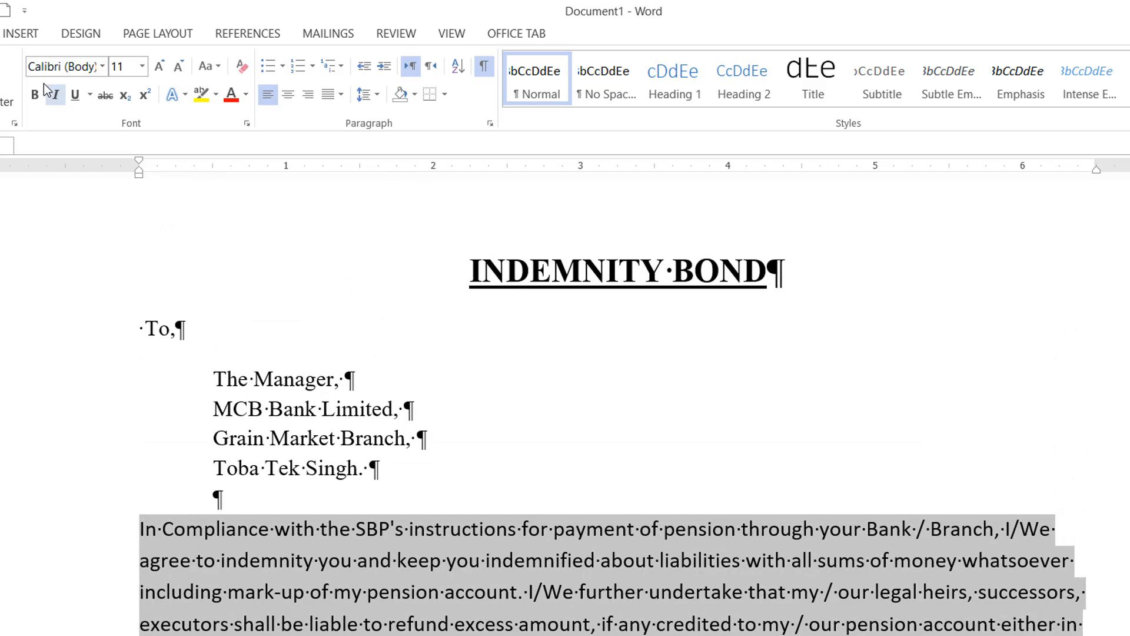
{"action": "left_click", "coordinate": [67, 71]}
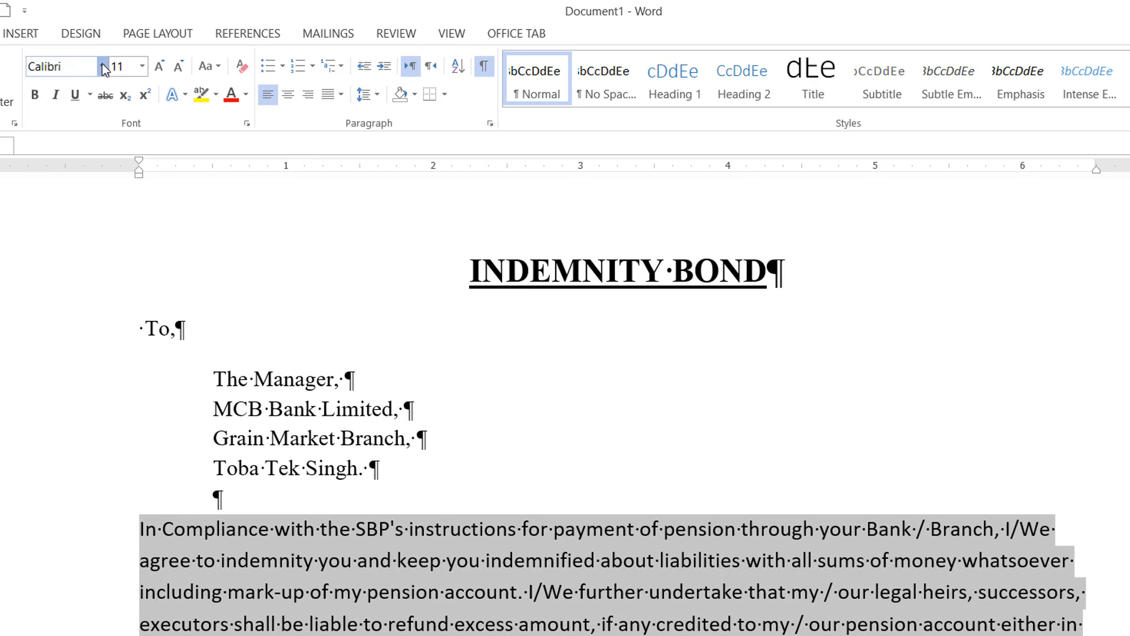
{"action": "left_click", "coordinate": [101, 66]}
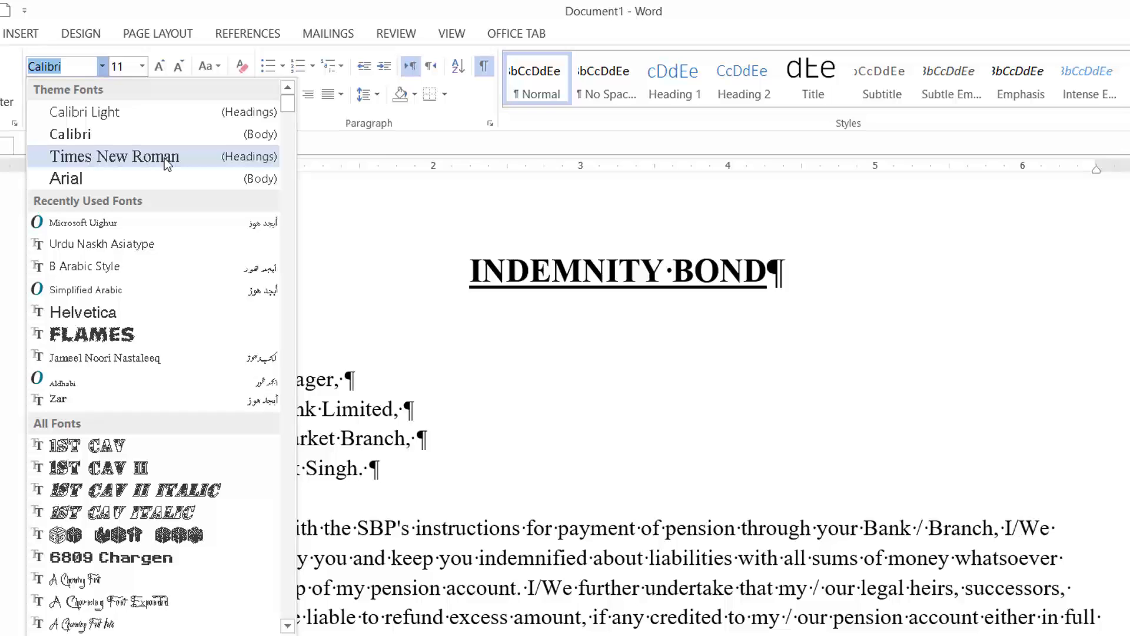
{"action": "left_click", "coordinate": [153, 159]}
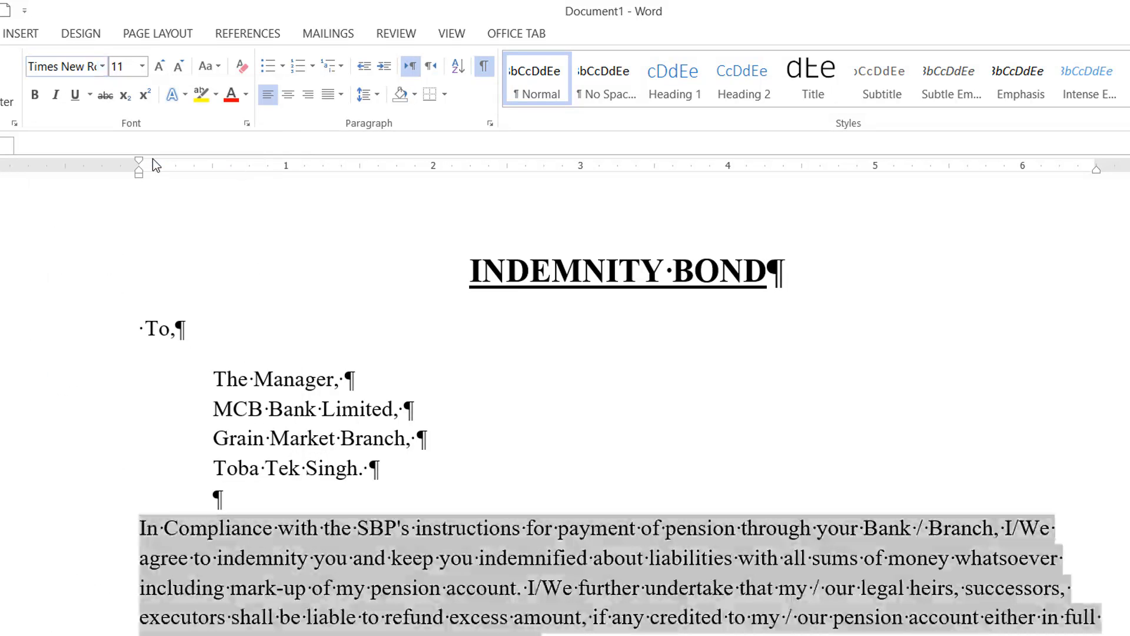
{"action": "left_click", "coordinate": [554, 556]}
Justify the first body paragraph, starting "In Compliance with the SBP's instructions".
{"action": "scroll", "coordinate": [504, 319], "scroll_direction": "down", "scroll_amount": 4}
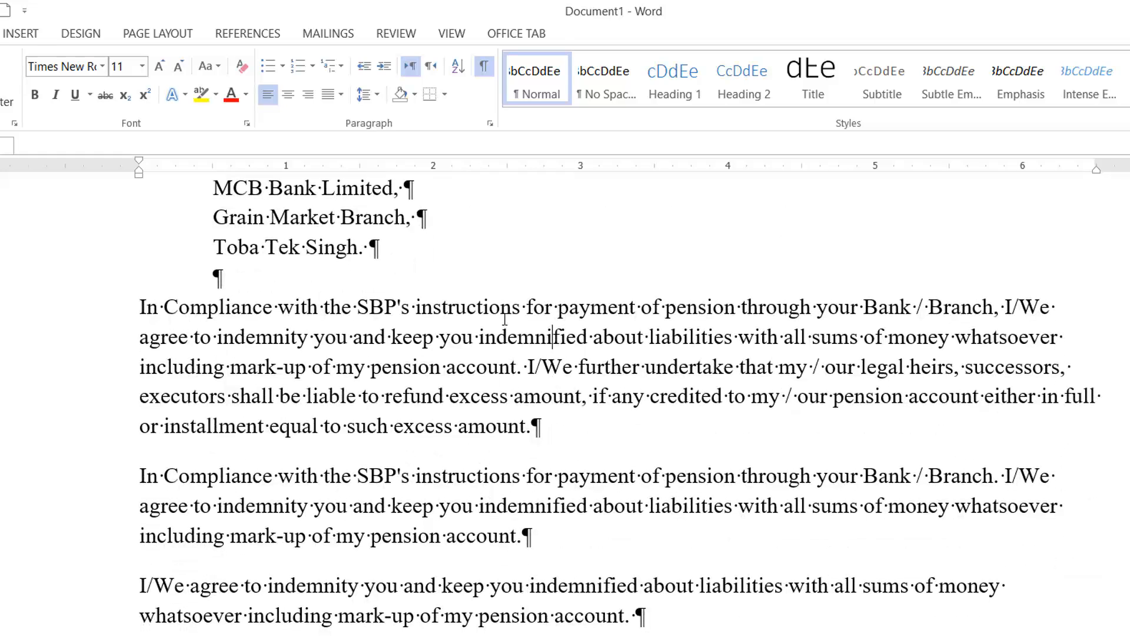
{"action": "left_click_drag", "start_coordinate": [505, 320], "coordinate": [521, 430]}
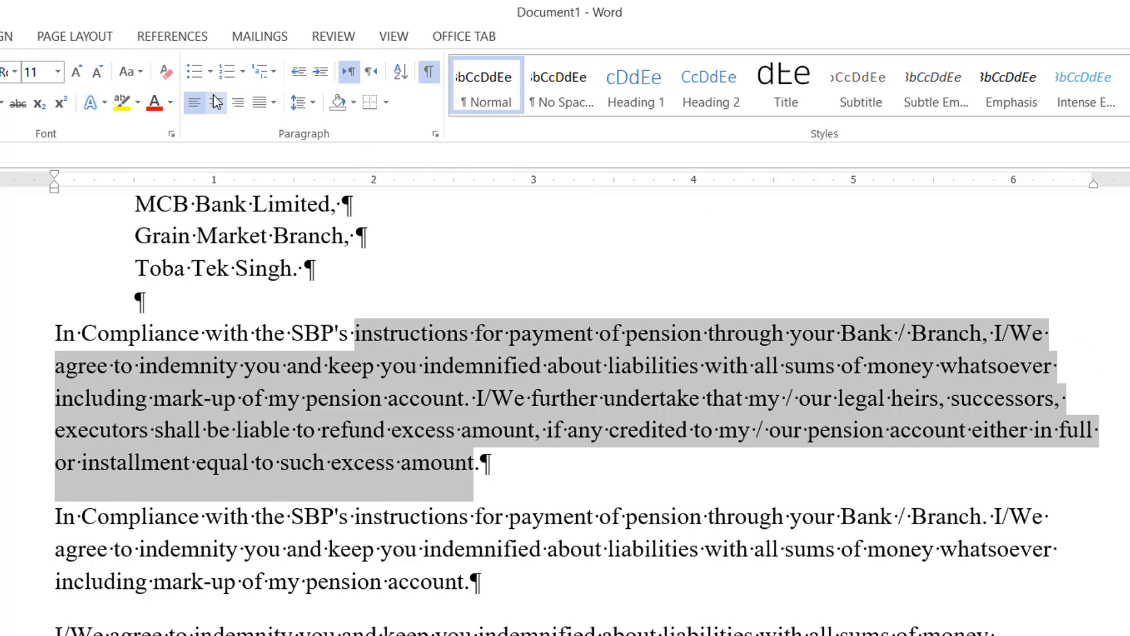
{"action": "left_click", "coordinate": [272, 104]}
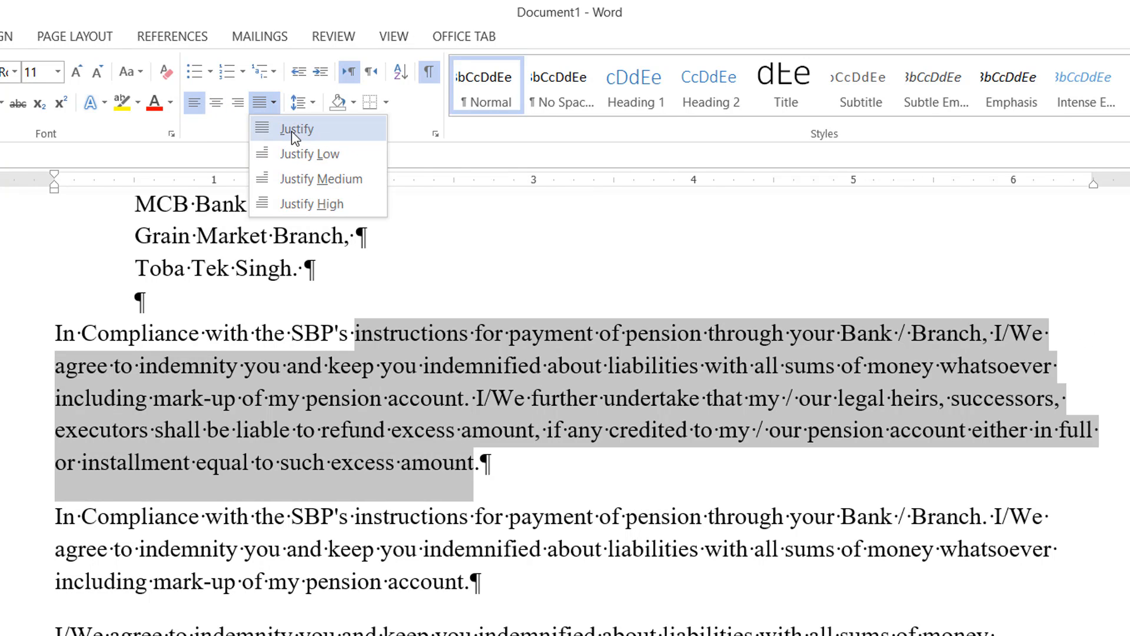
{"action": "left_click", "coordinate": [313, 128]}
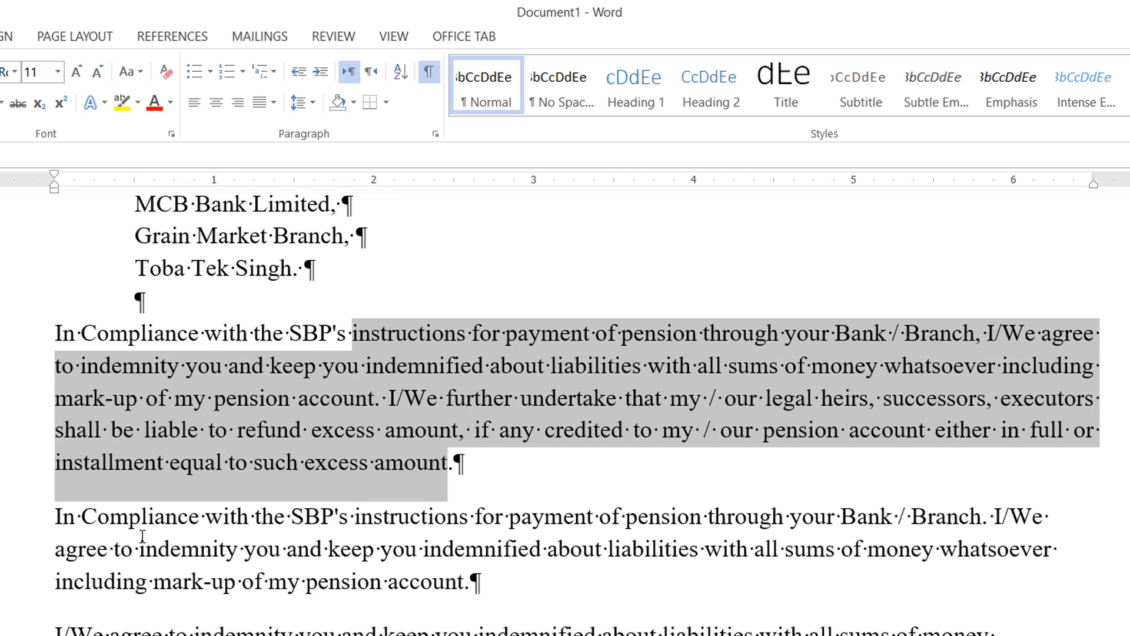
{"action": "left_click", "coordinate": [568, 547]}
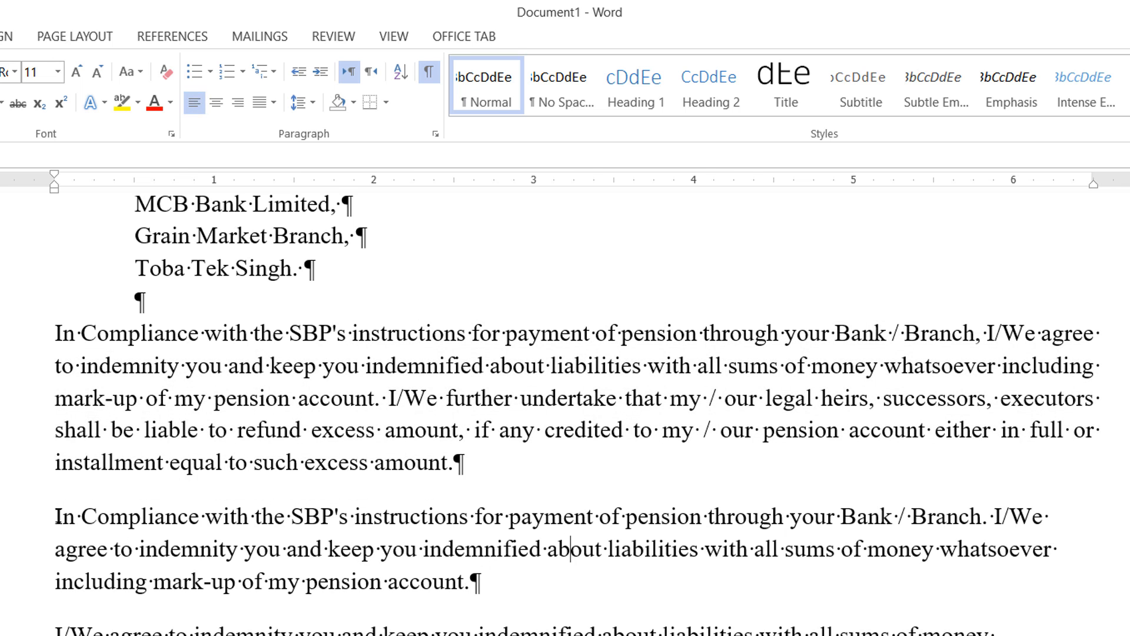
{"action": "left_click_drag", "start_coordinate": [56, 517], "coordinate": [487, 579]}
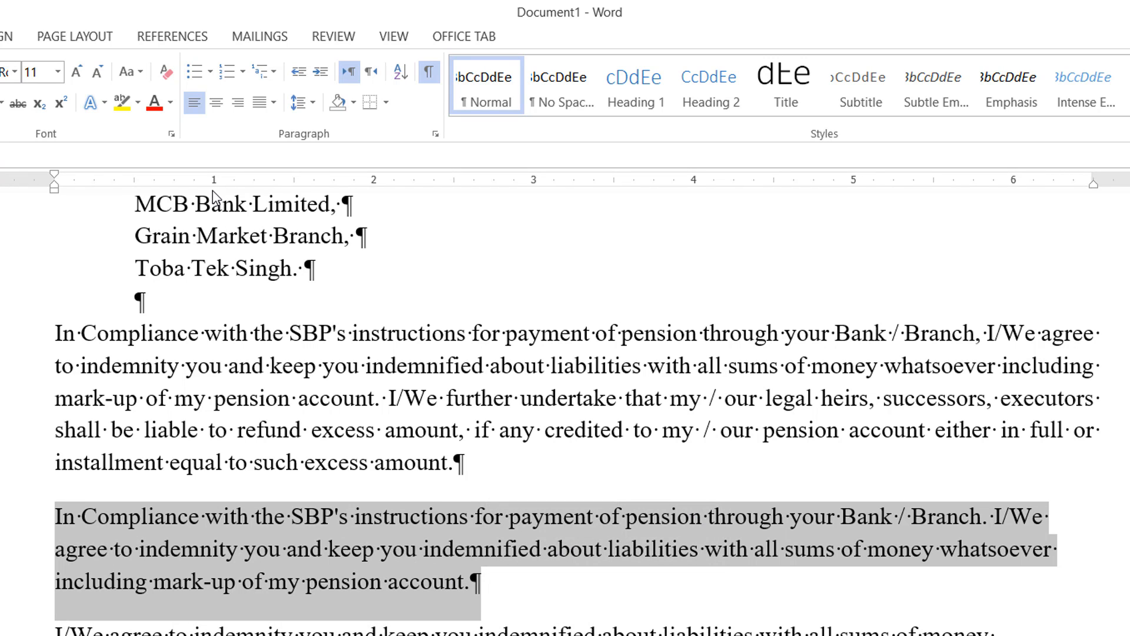
{"action": "left_click_drag", "start_coordinate": [212, 186], "coordinate": [224, 318]}
{"action": "left_click_drag", "start_coordinate": [933, 182], "coordinate": [937, 265]}
{"action": "left_click", "coordinate": [395, 346]}
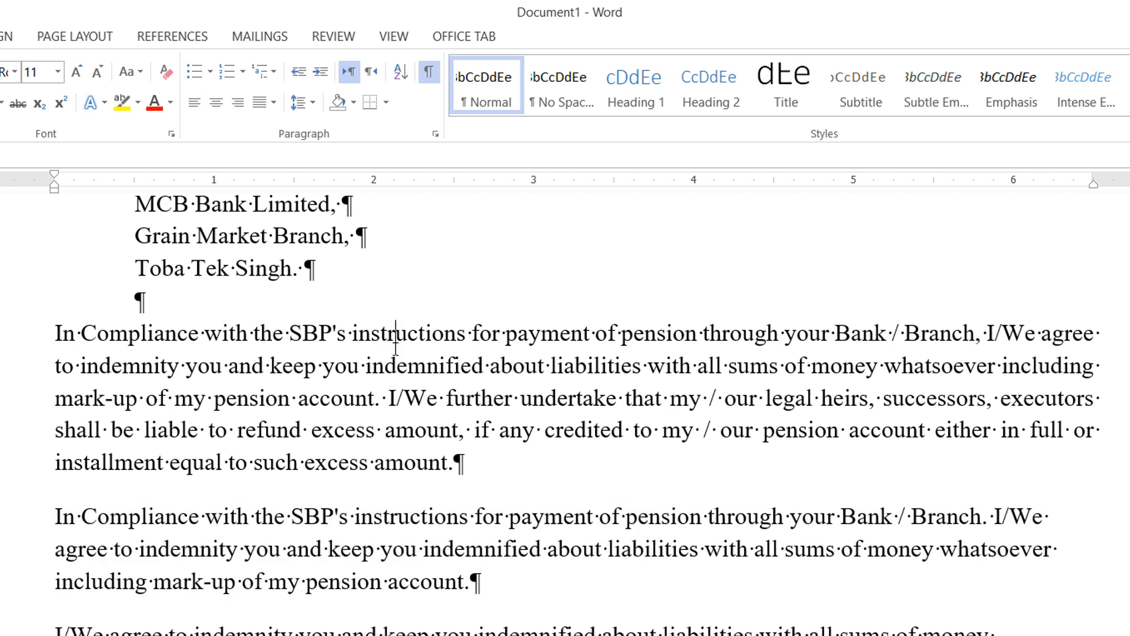
{"action": "left_click_drag", "start_coordinate": [225, 517], "coordinate": [1001, 631]}
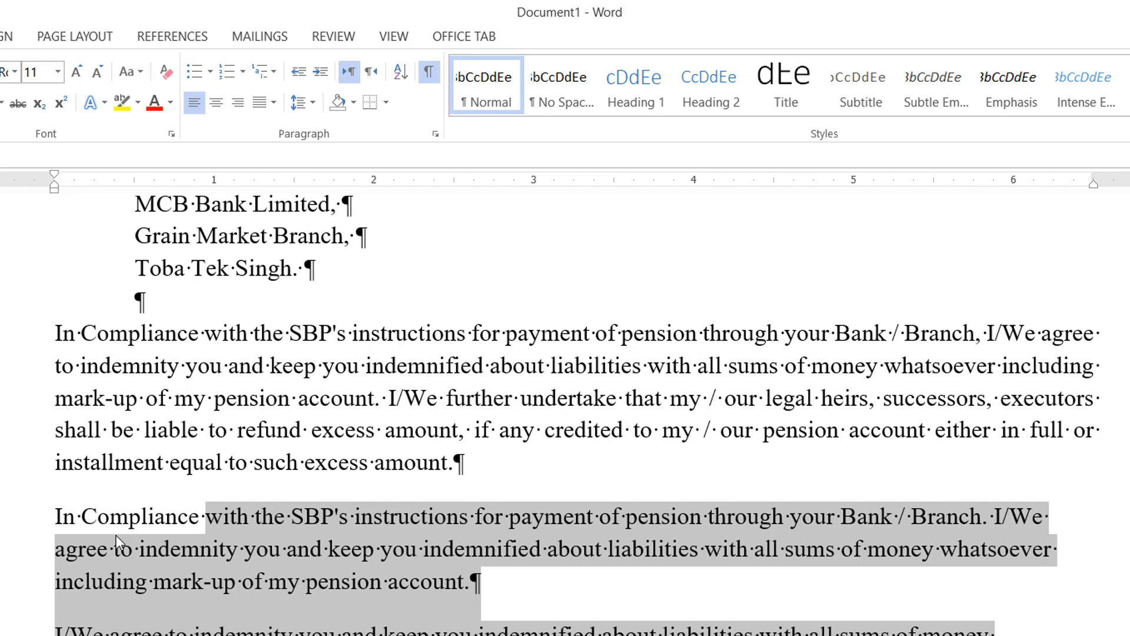
{"action": "left_click", "coordinate": [342, 552]}
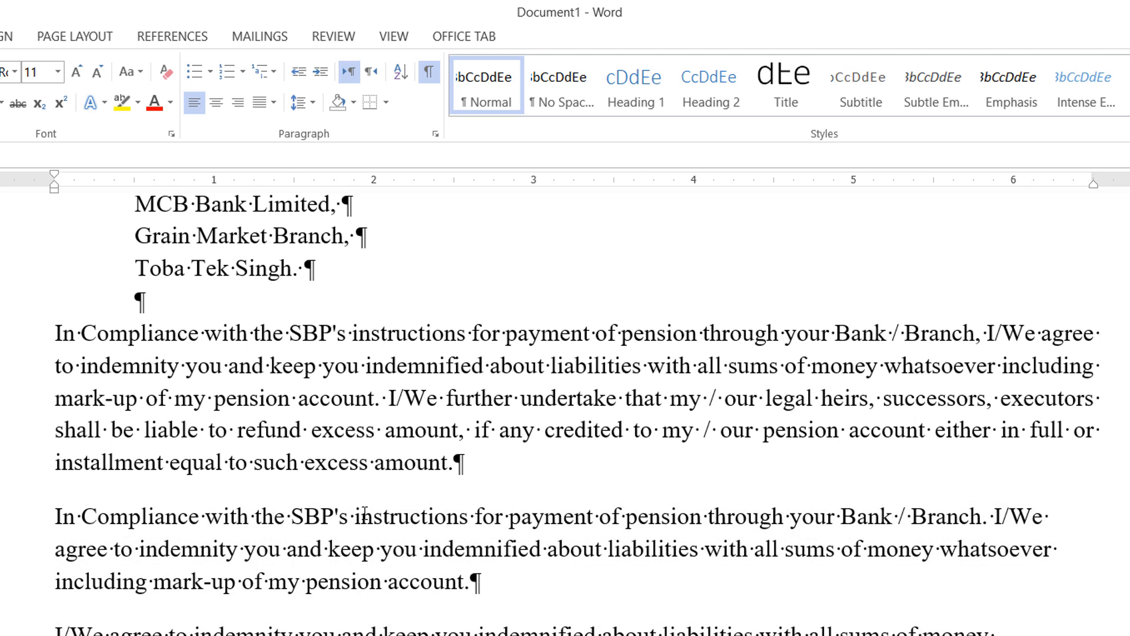
Set the left indent of the second body paragraph to 1.5 inches on the ruler.
{"action": "left_click_drag", "start_coordinate": [365, 514], "coordinate": [506, 601]}
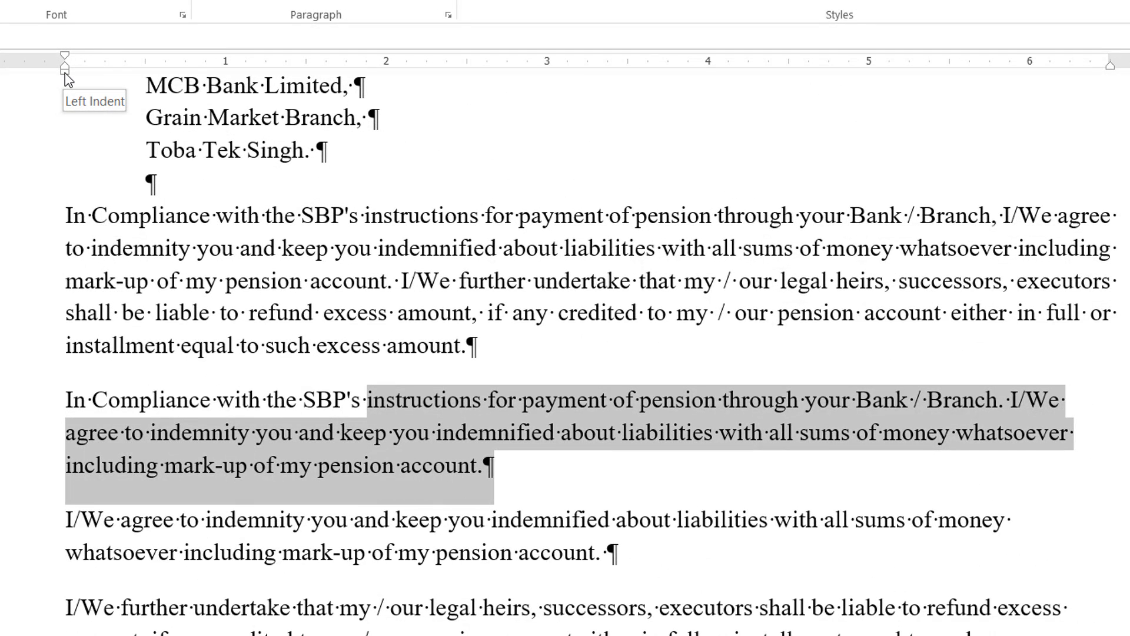
{"action": "mouse_move", "coordinate": [65, 72]}
{"action": "left_mouse_down"}
{"action": "mouse_move", "coordinate": [209, 73]}
{"action": "mouse_move", "coordinate": [214, 85]}
{"action": "mouse_move", "coordinate": [305, 98]}
{"action": "left_mouse_up"}
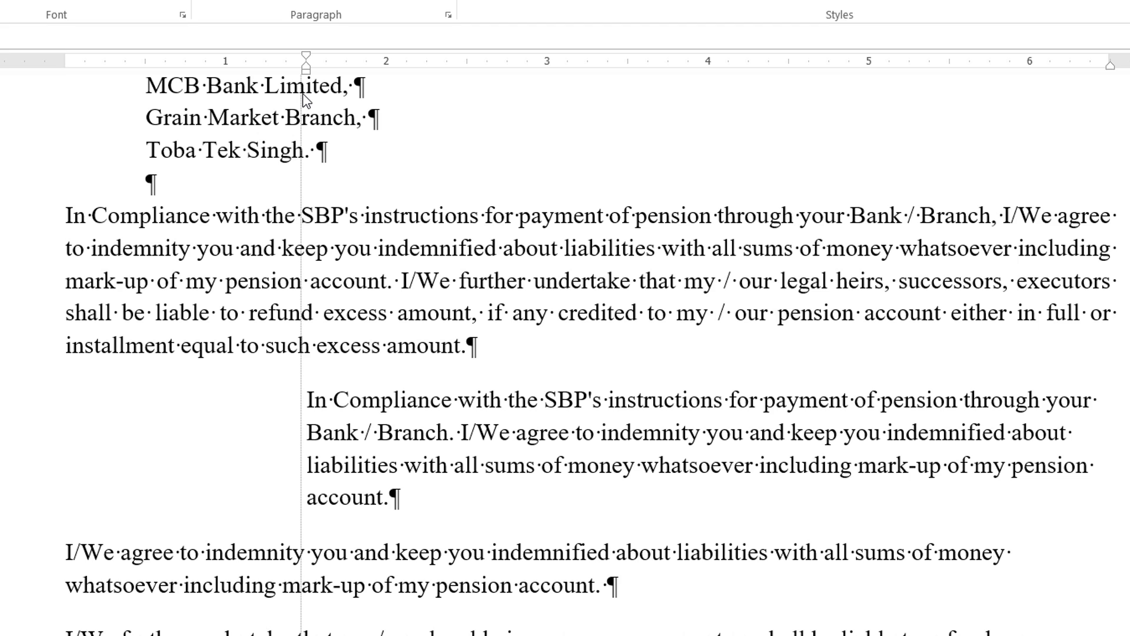
{"action": "left_click_drag", "start_coordinate": [302, 94], "coordinate": [303, 94]}
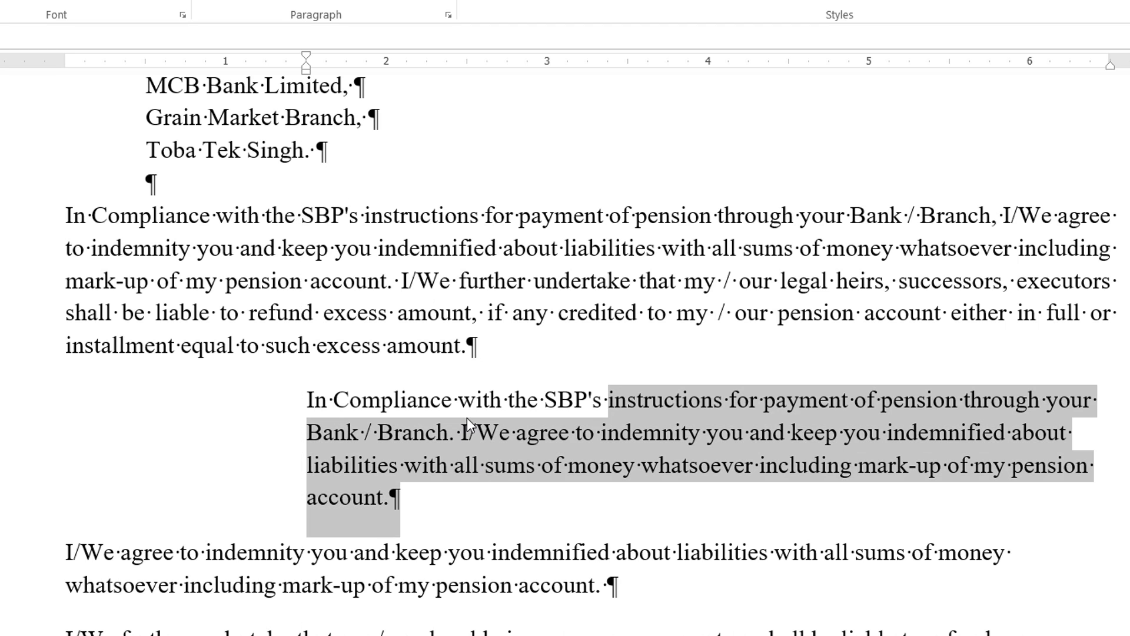
{"action": "left_click", "coordinate": [455, 432]}
{"action": "left_click_drag", "start_coordinate": [440, 433], "coordinate": [514, 433]}
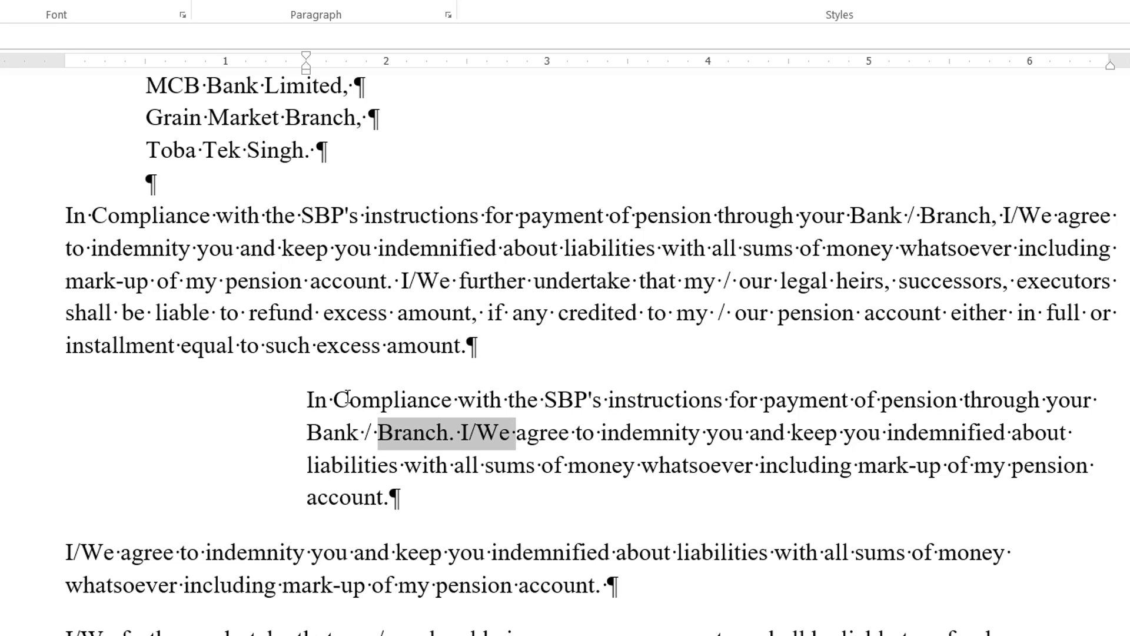
Move the second body paragraph's right indent to the 5.5-inch ruler mark and justify the paragraph.
{"action": "left_click", "coordinate": [581, 432]}
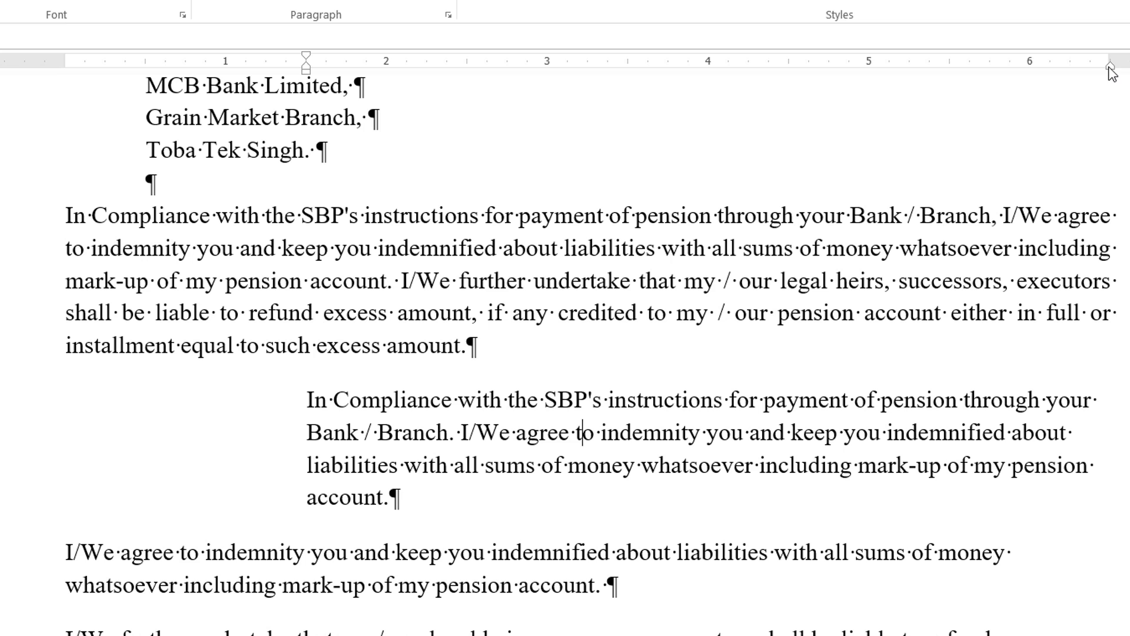
{"action": "left_click_drag", "start_coordinate": [1110, 67], "coordinate": [952, 70]}
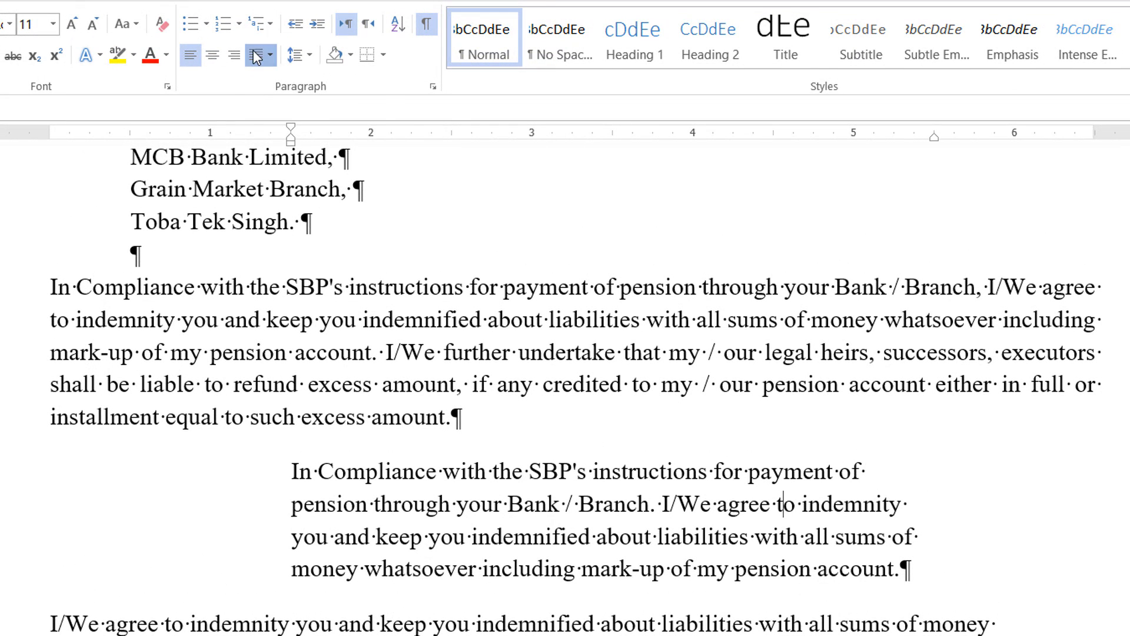
{"action": "left_click", "coordinate": [259, 56]}
{"action": "left_click", "coordinate": [282, 79]}
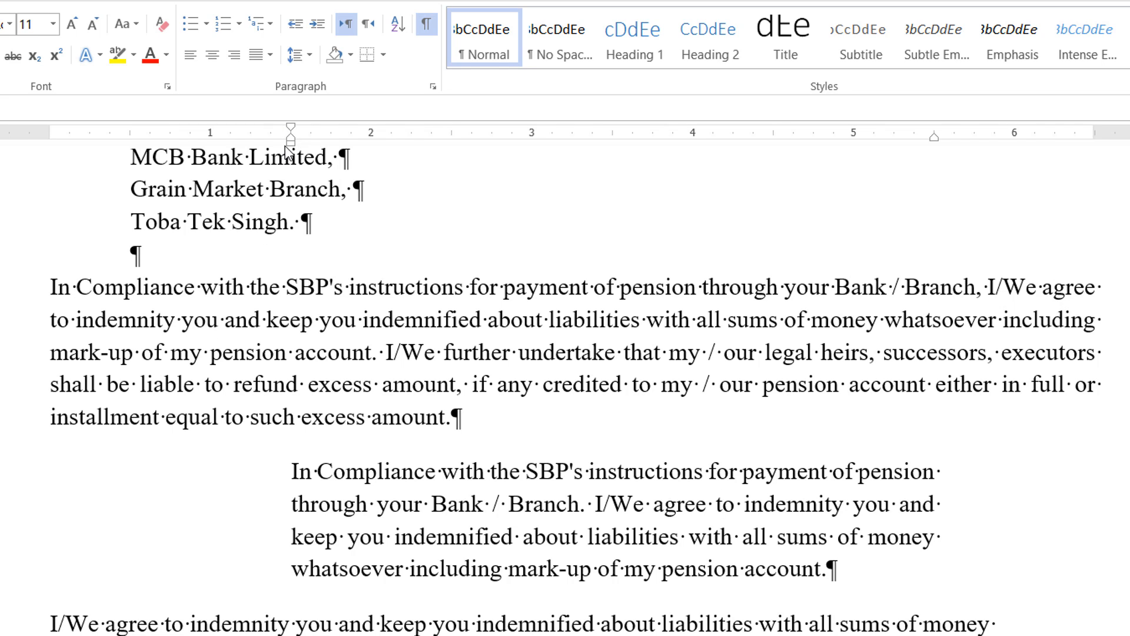
Set the second body paragraph's left indent to 1 inch and place the cursor at its beginning.
{"action": "left_click", "coordinate": [366, 468]}
{"action": "left_click_drag", "start_coordinate": [291, 142], "coordinate": [207, 144]}
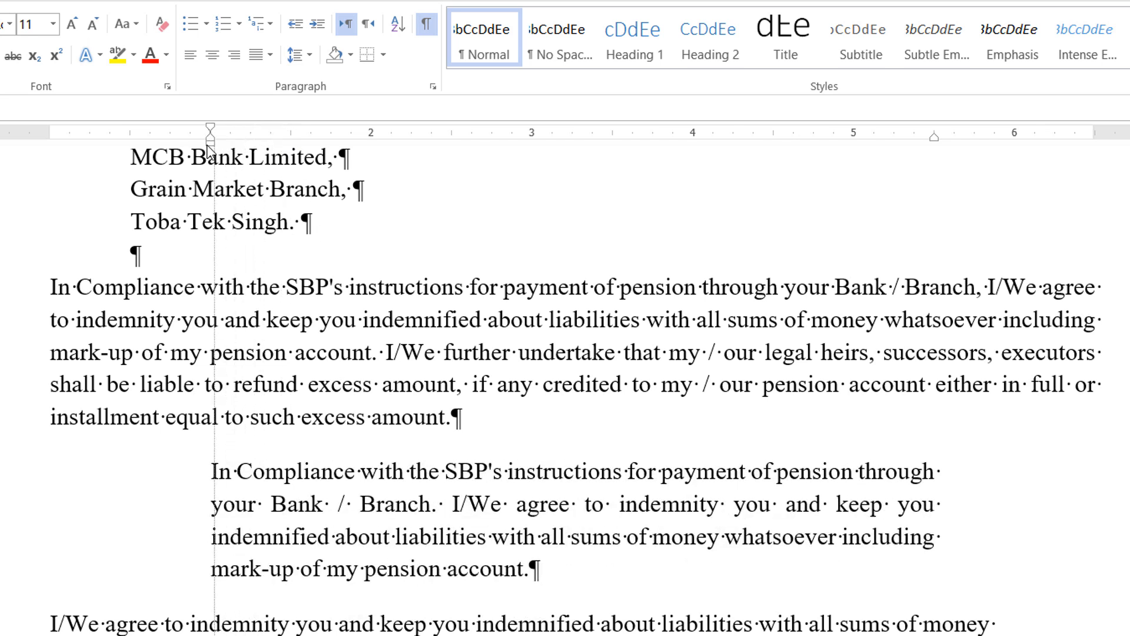
{"action": "left_click", "coordinate": [438, 325]}
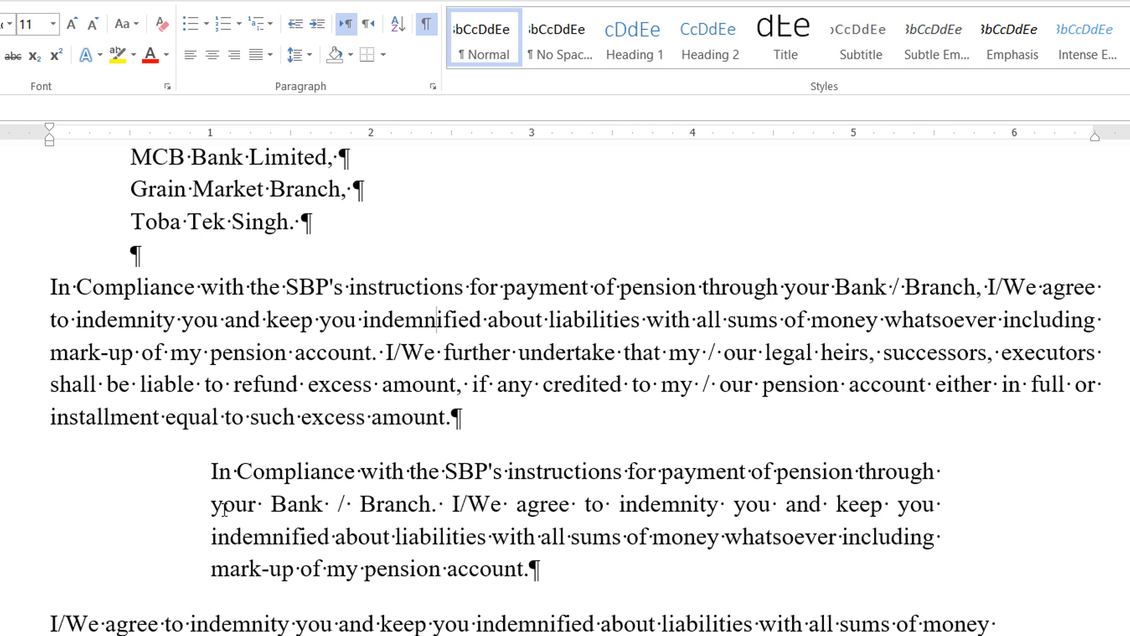
{"action": "left_click", "coordinate": [213, 474]}
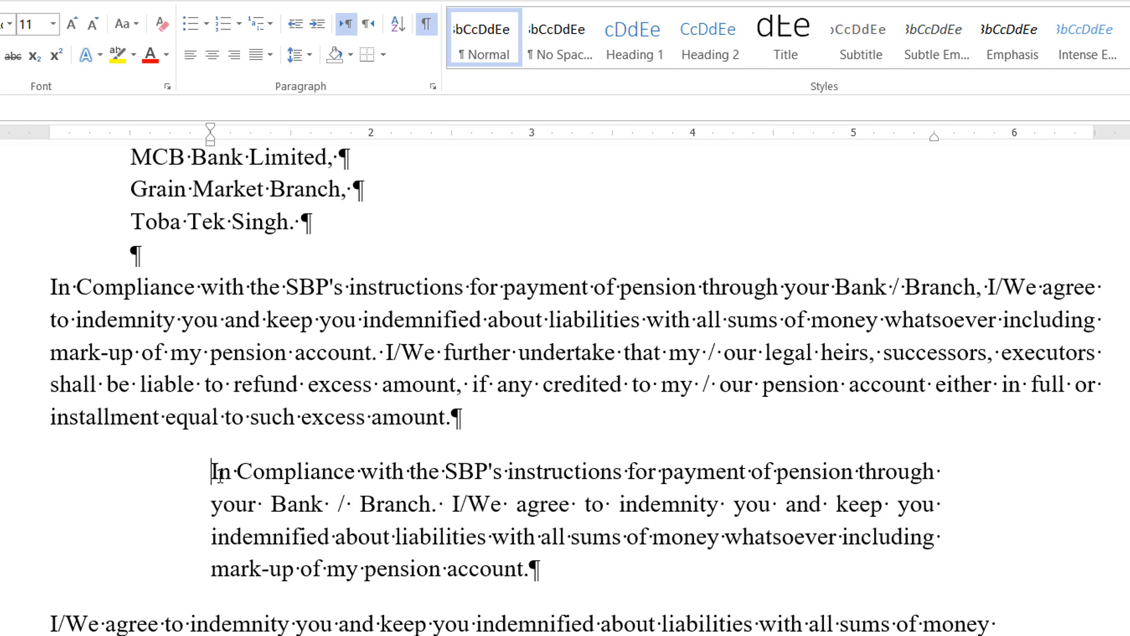